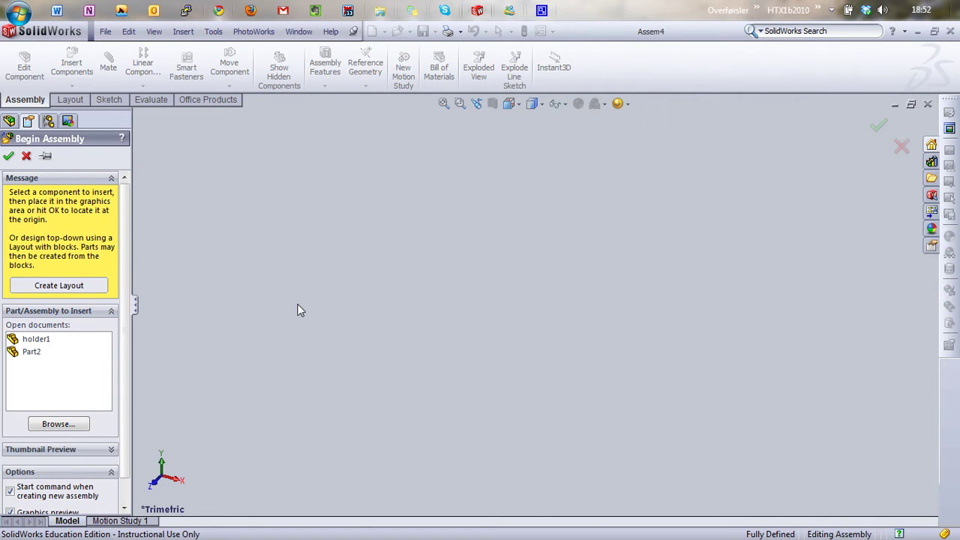
Step: Insert the bagplade part from the toiletholder folder and place it as the assembly's first component
click(85, 429)
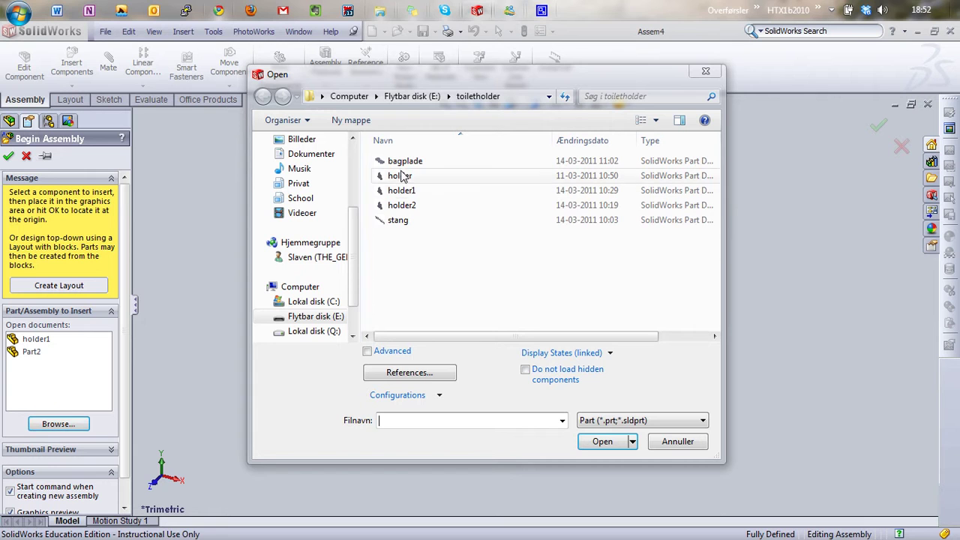
click(405, 161)
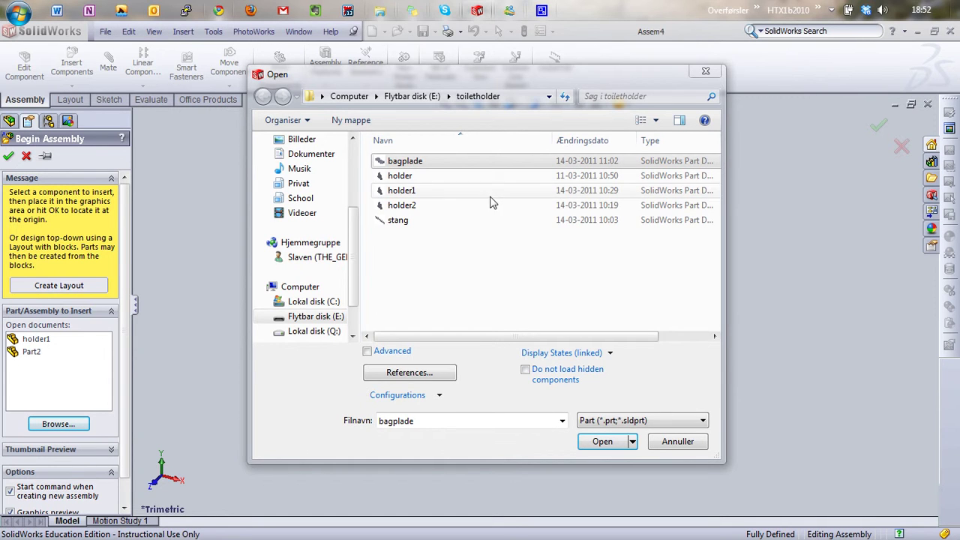
click(599, 442)
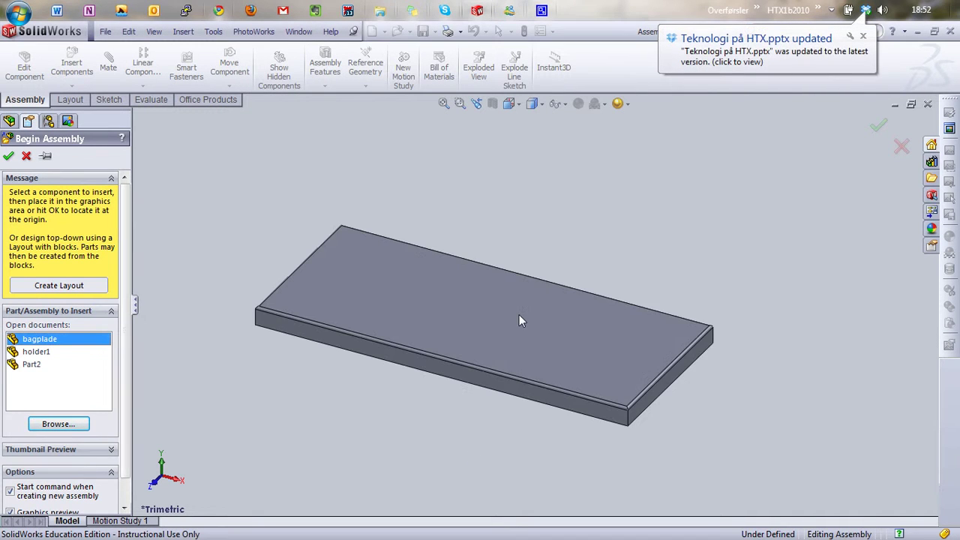
click(537, 306)
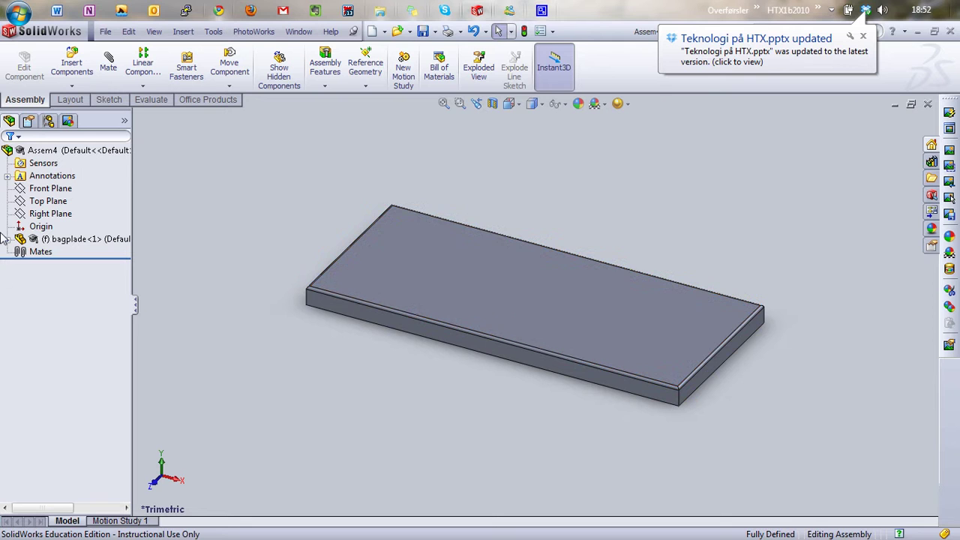
Step: Insert the holder1 part from the toiletholder folder and place it above the back plate
click(75, 66)
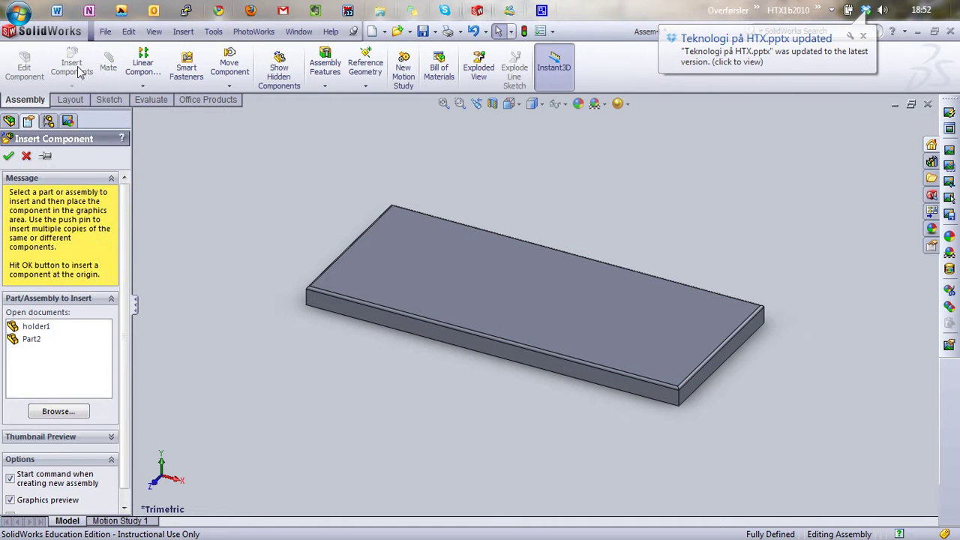
click(51, 413)
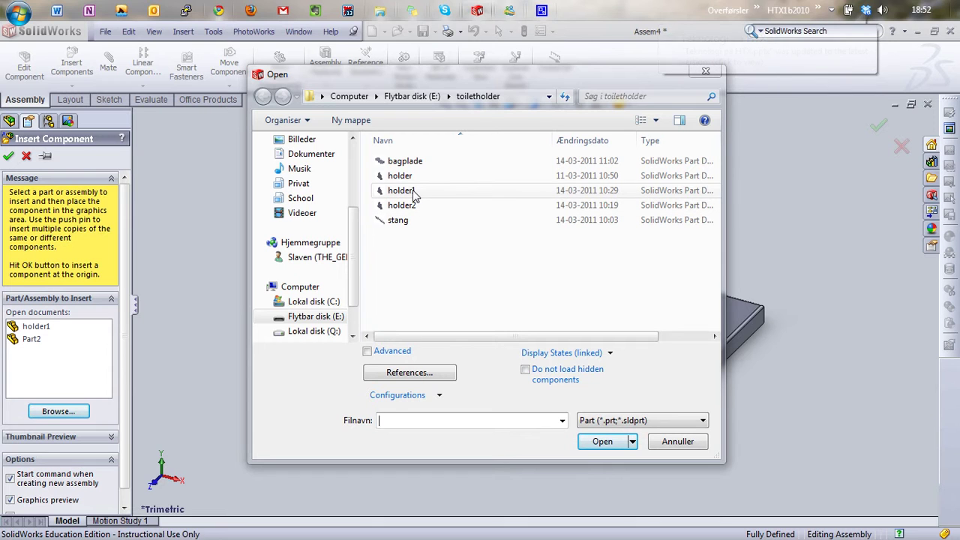
click(414, 193)
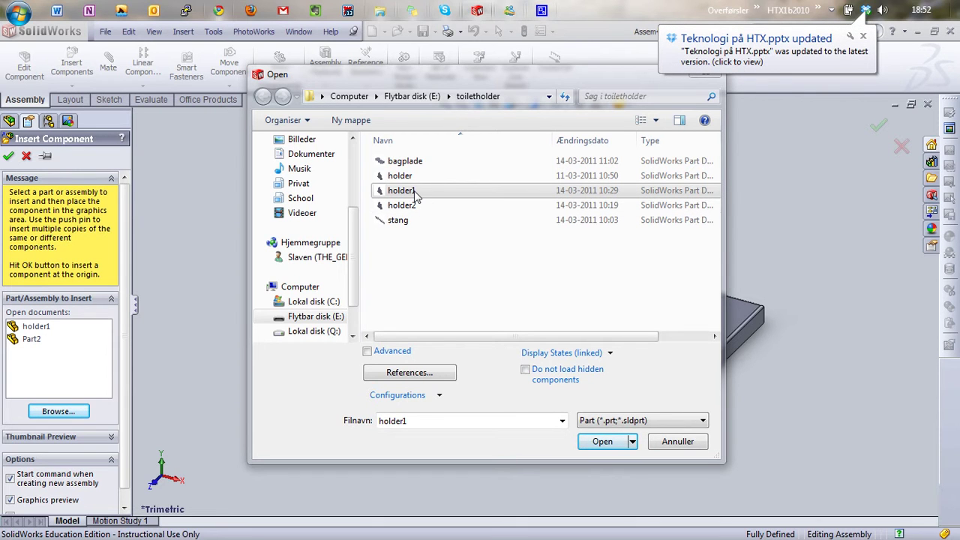
double_click(415, 193)
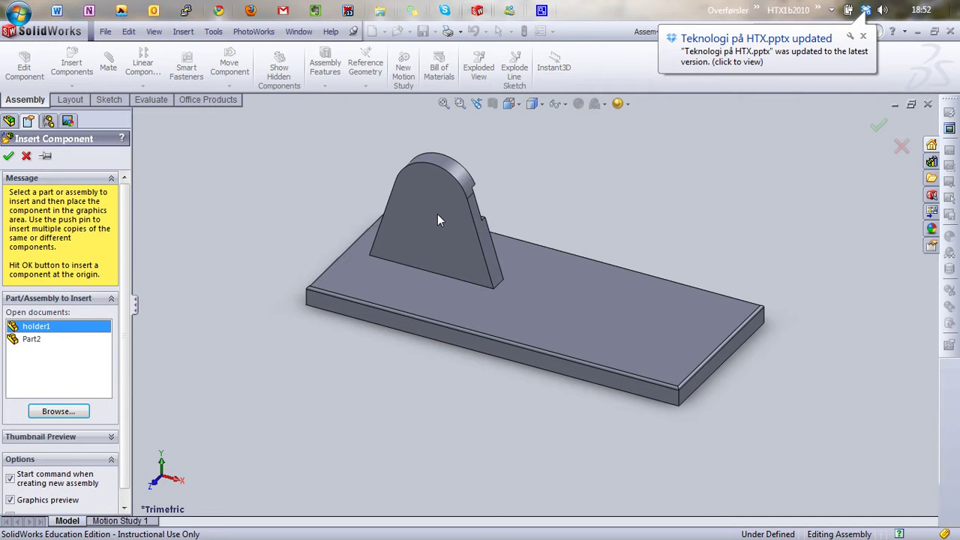
click(438, 217)
Step: Add a 0° angle mate, unflipped, between the holder's flat outer face and the back plate's short end face
right_click(214, 409)
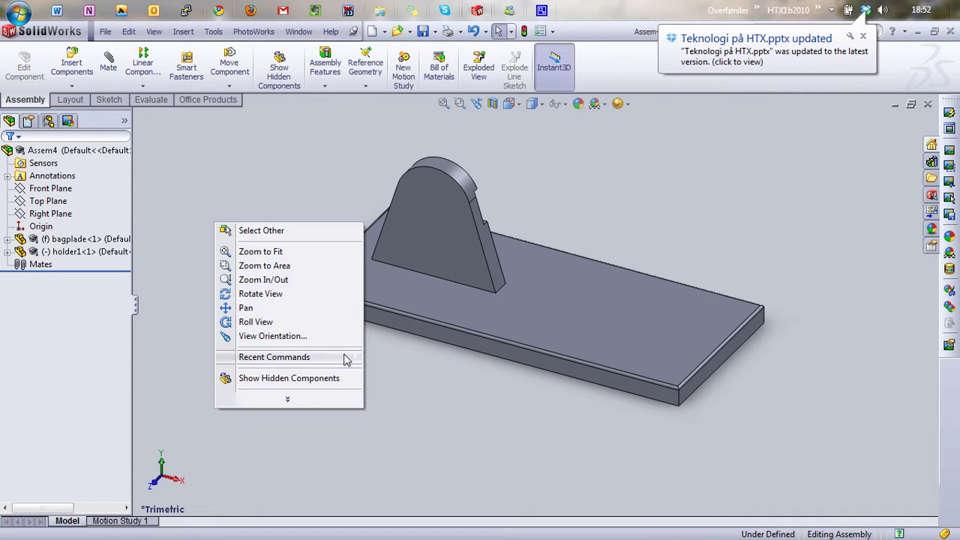
click(328, 293)
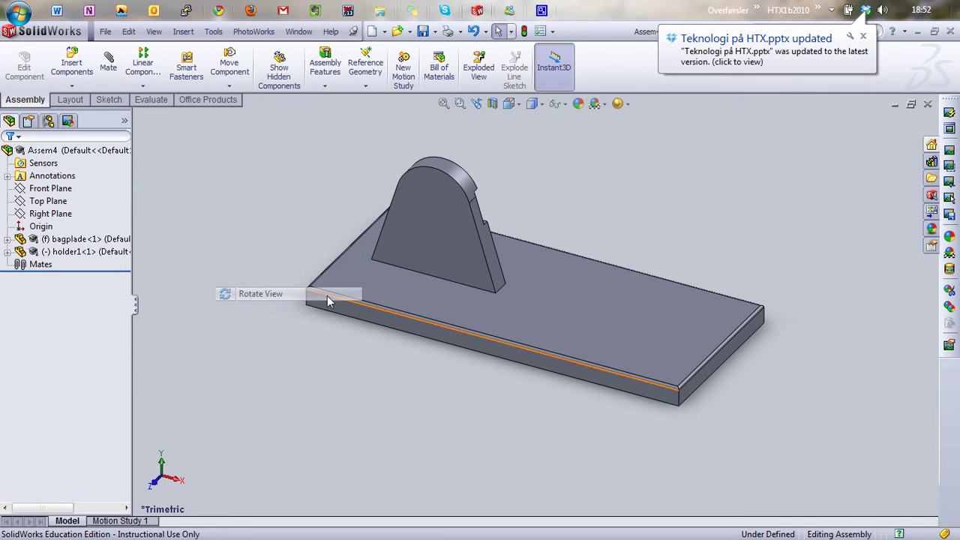
drag(327, 296, 324, 393)
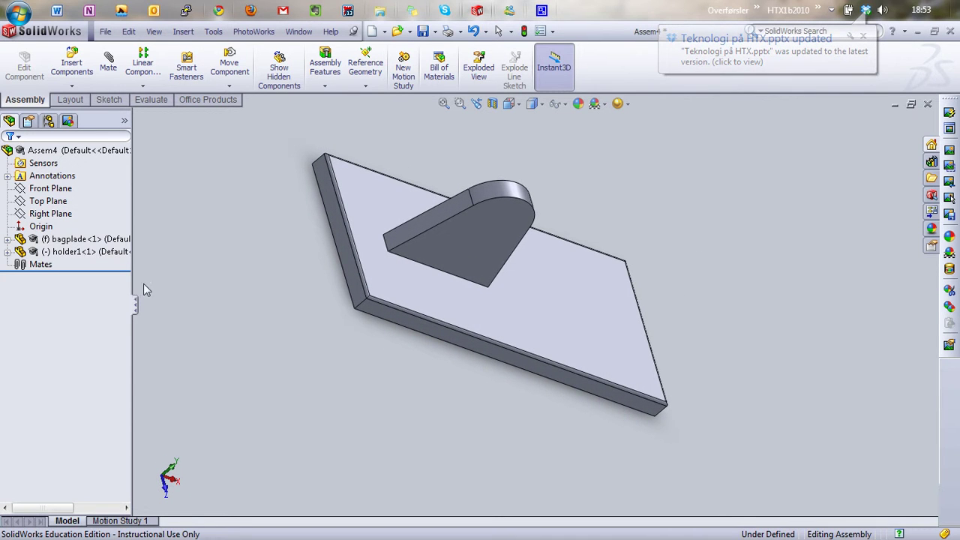
click(109, 83)
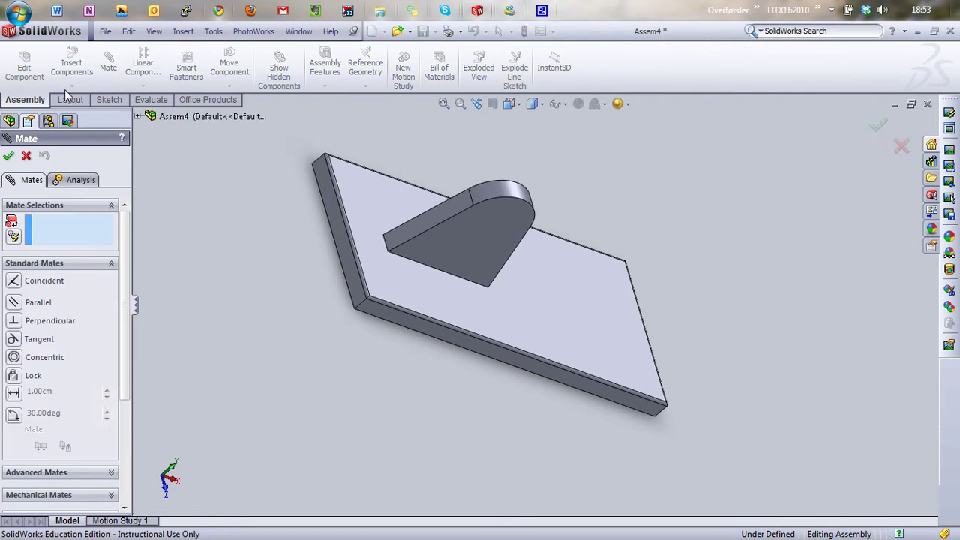
click(477, 247)
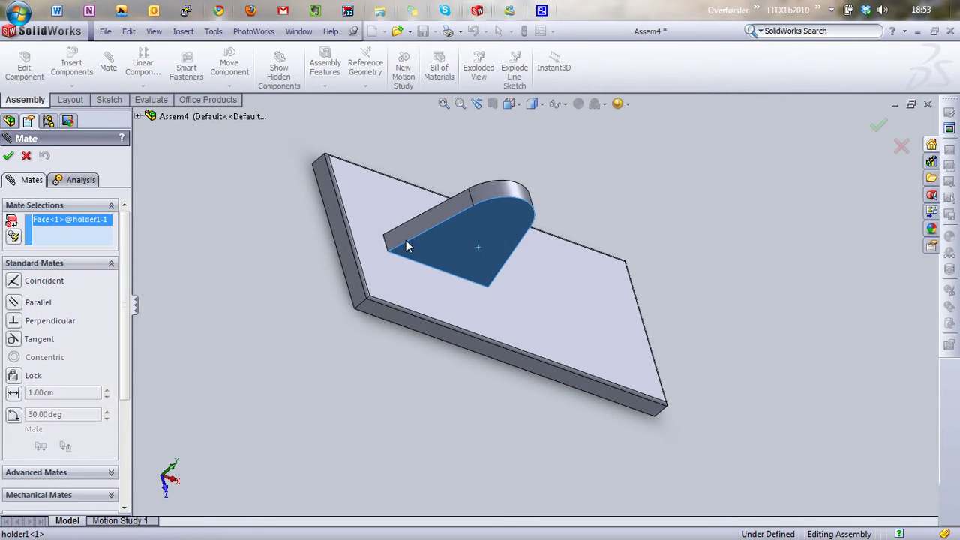
click(341, 254)
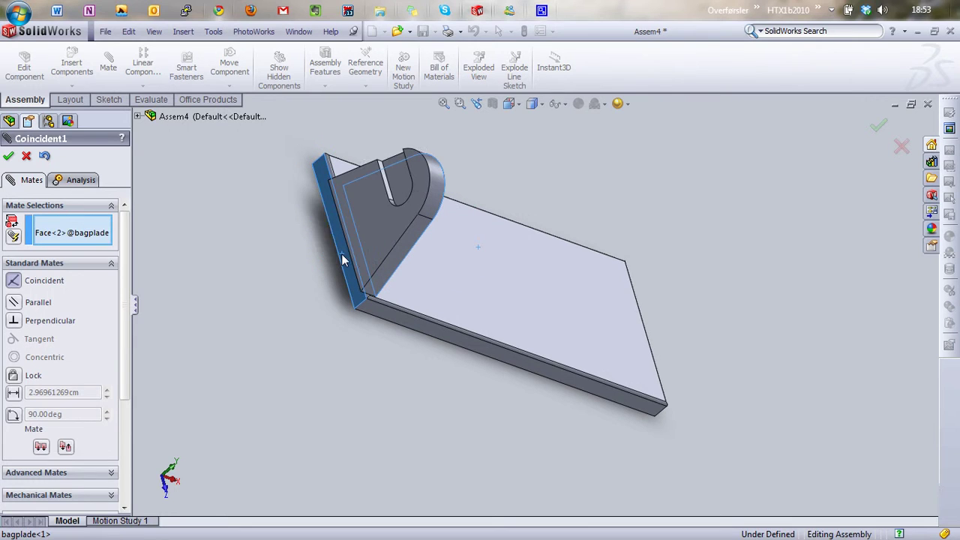
click(13, 414)
click(29, 413)
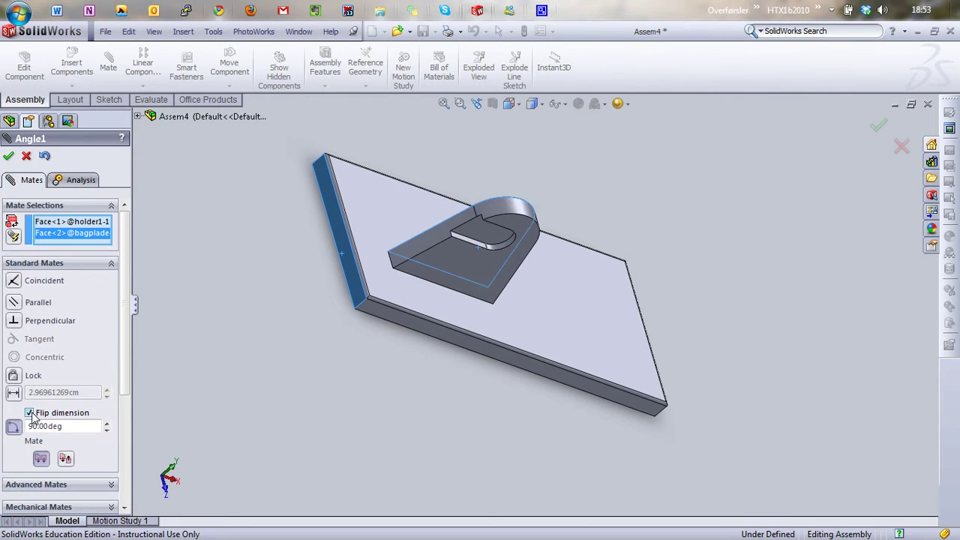
click(30, 413)
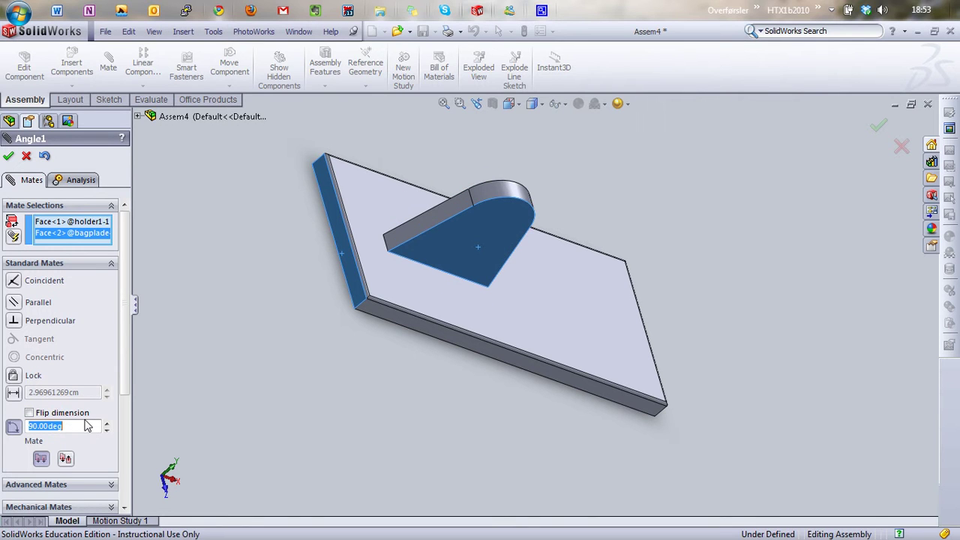
key(Return)
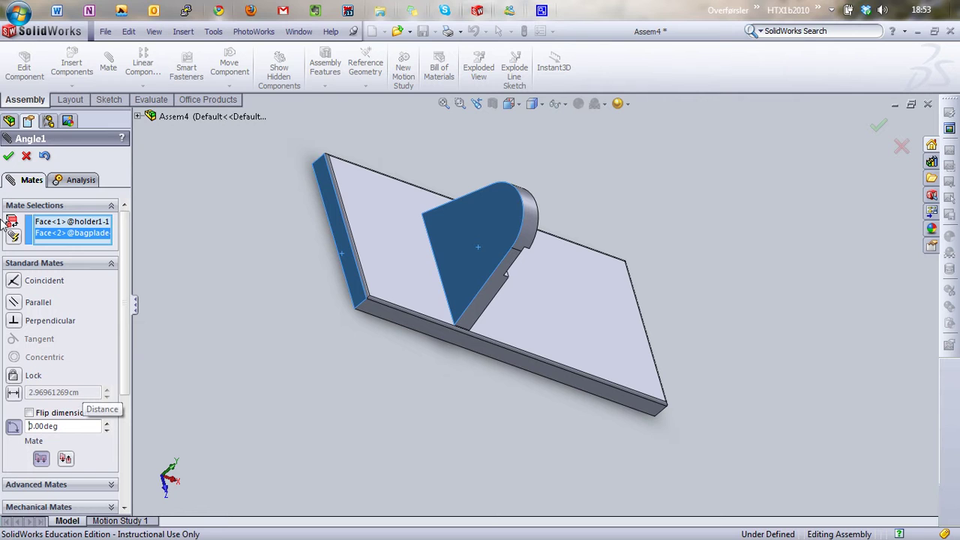
click(8, 155)
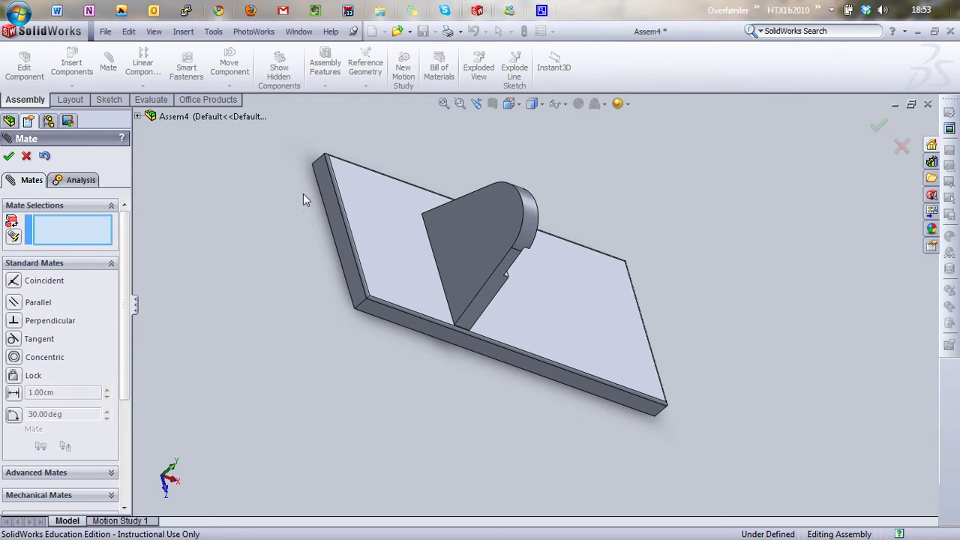
key(Escape)
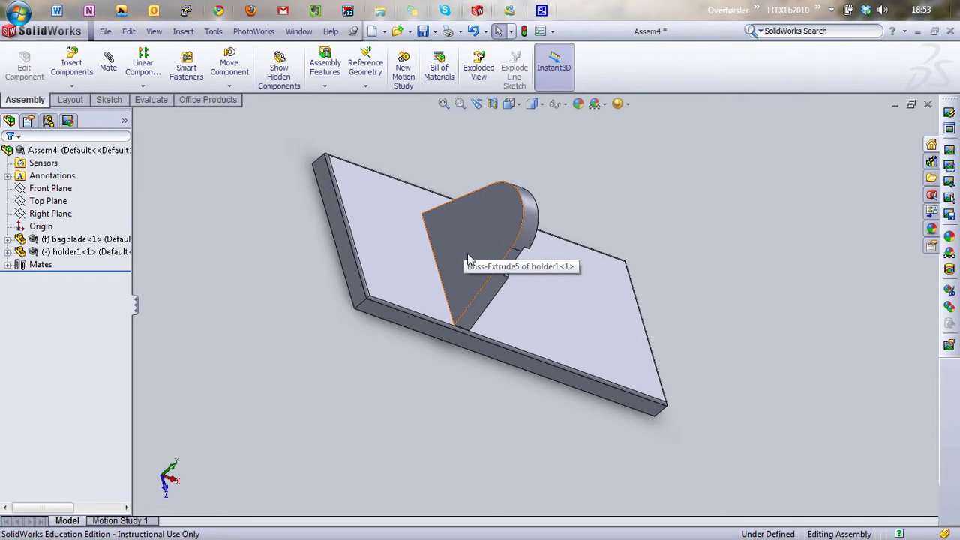
Step: Add a 3 cm distance mate between the holder's flat outer face and the back plate's short end face
click(110, 66)
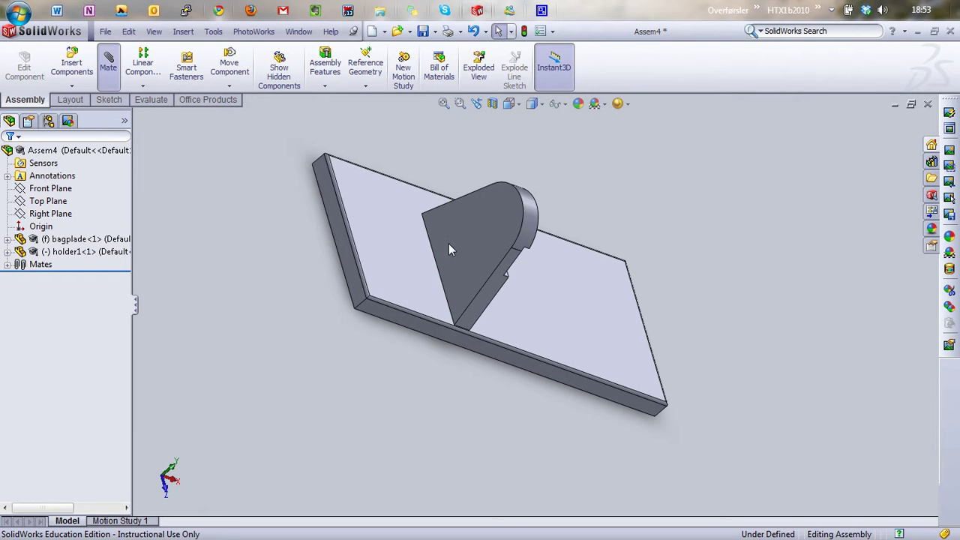
click(473, 241)
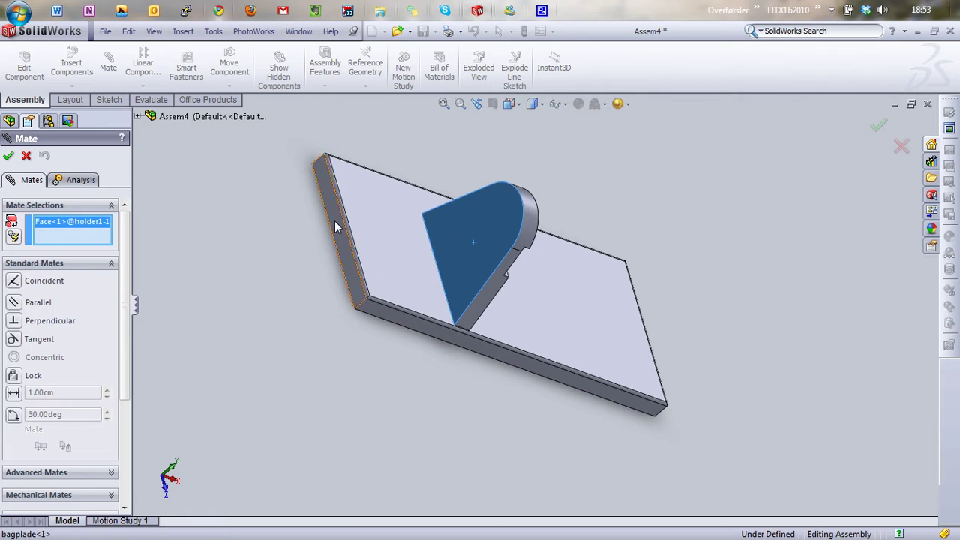
click(335, 223)
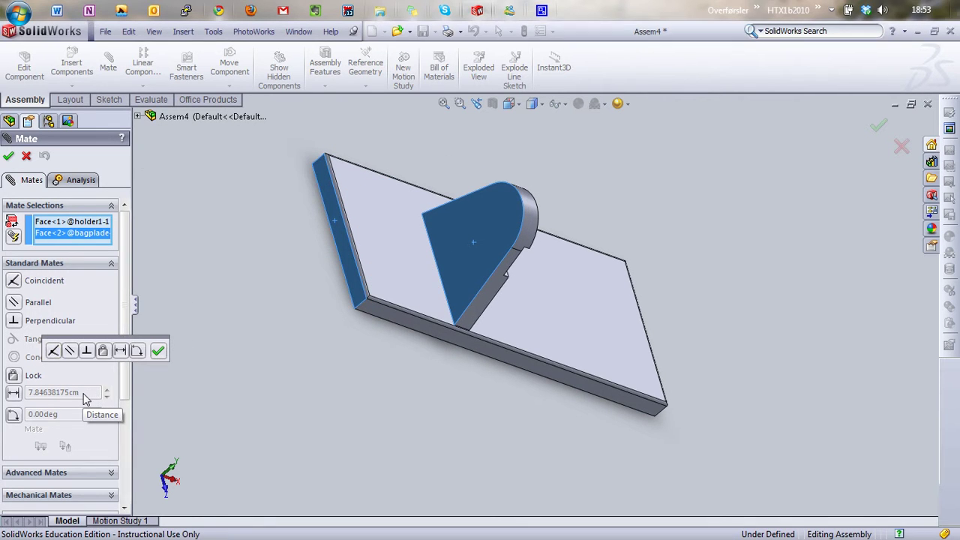
click(14, 302)
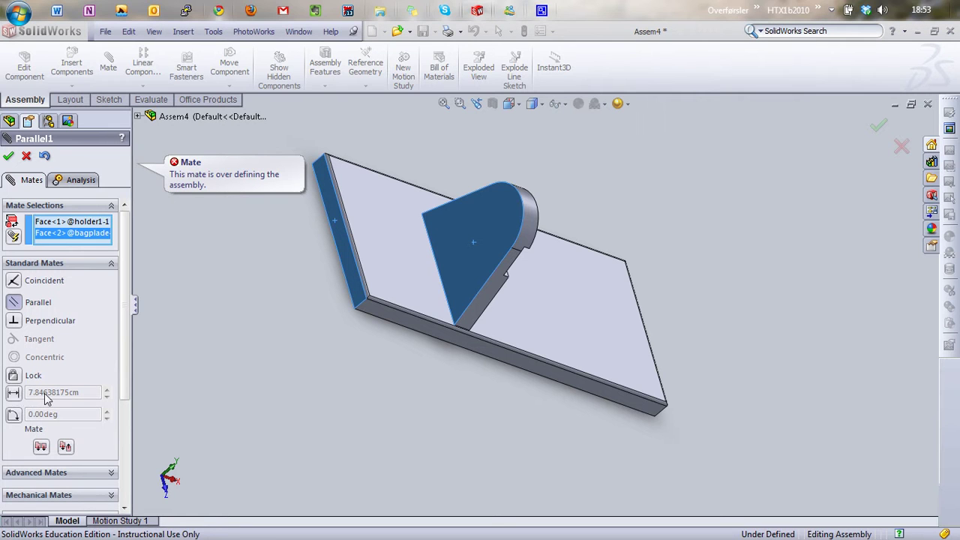
click(13, 392)
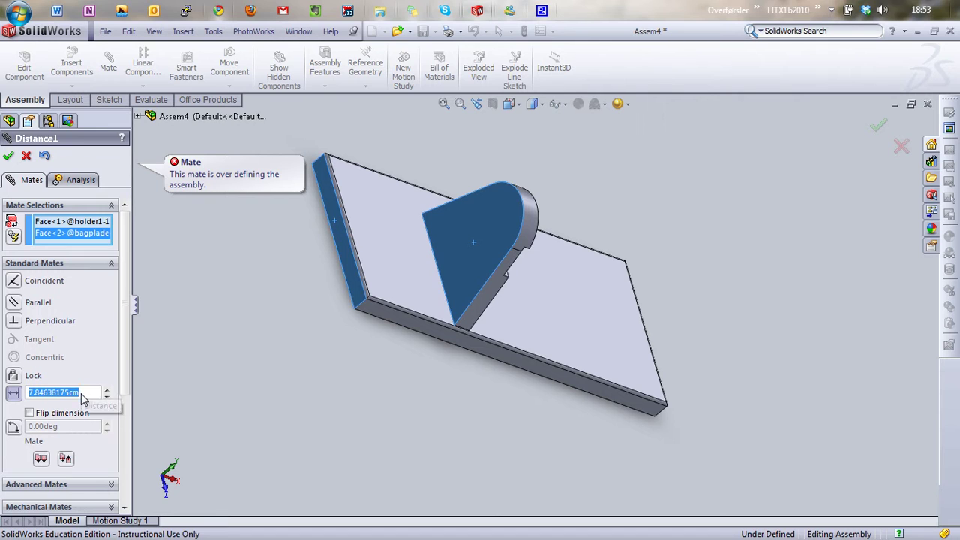
text(3)
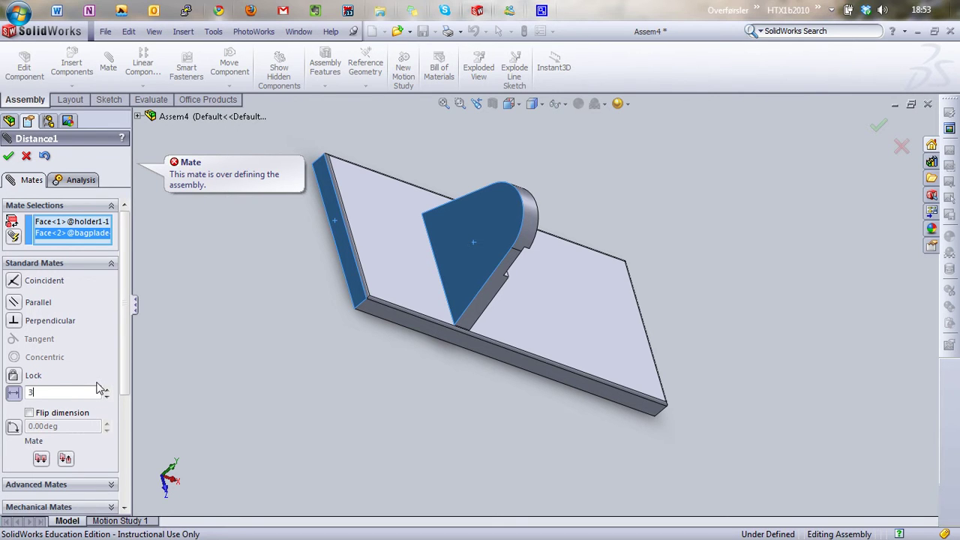
key(Return)
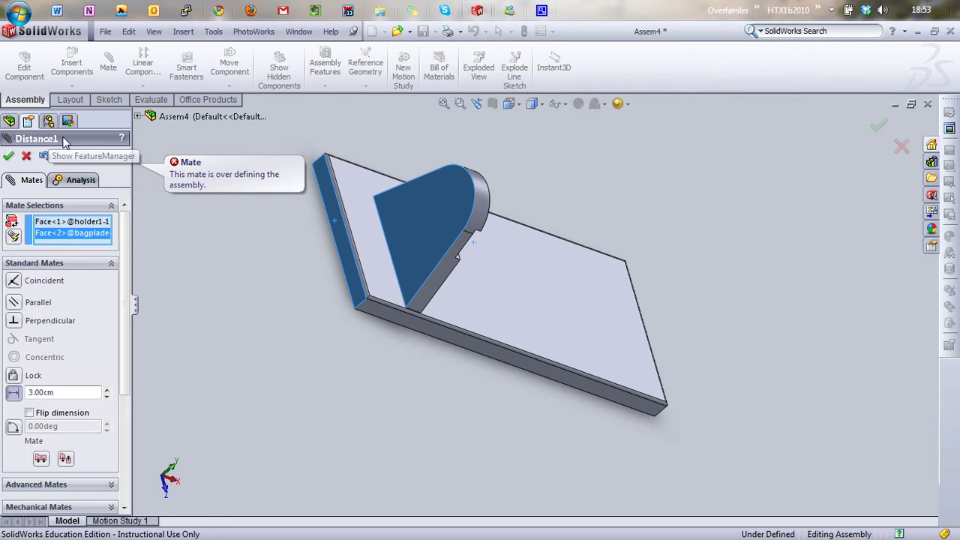
click(9, 156)
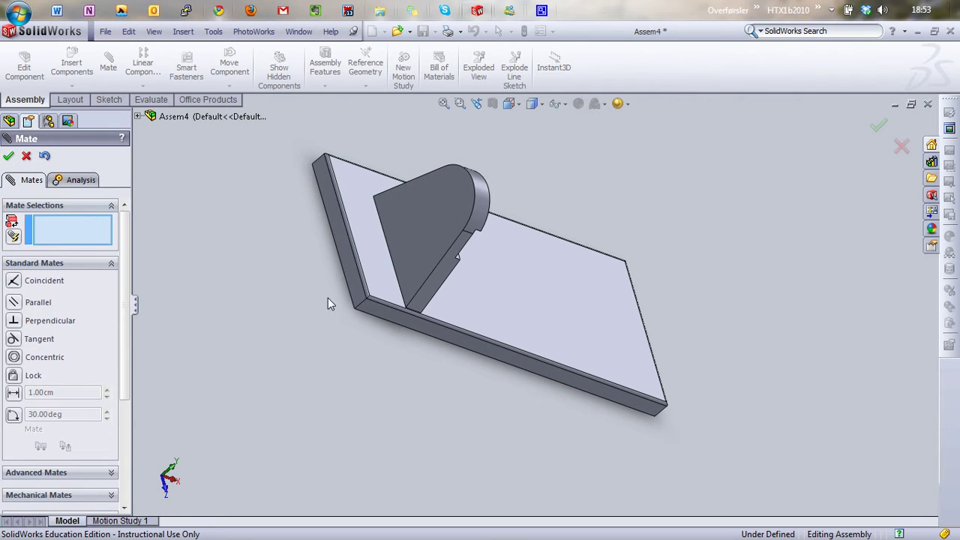
right_click(283, 305)
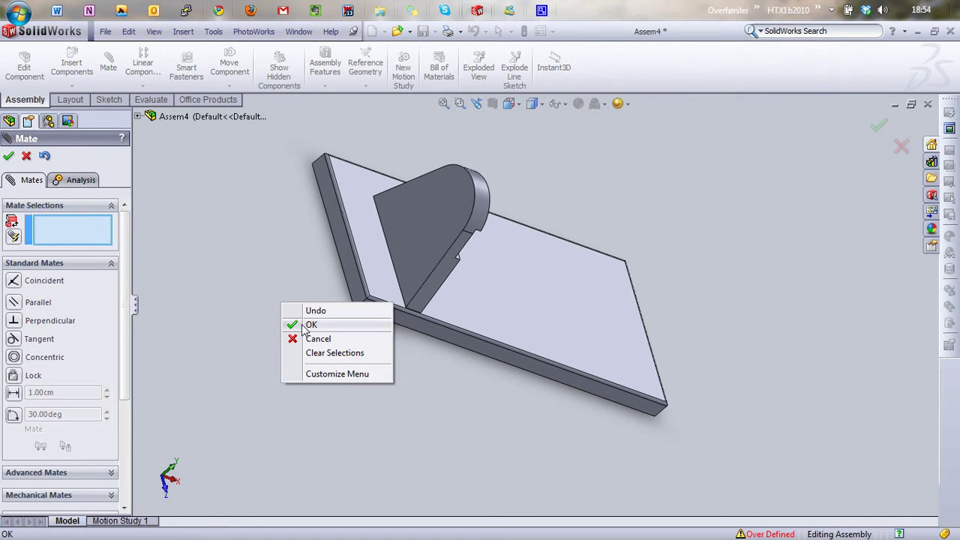
click(289, 324)
Step: Add a 2 cm distance mate between the holder's short base edge and the back plate's adjacent long side face
right_click(248, 303)
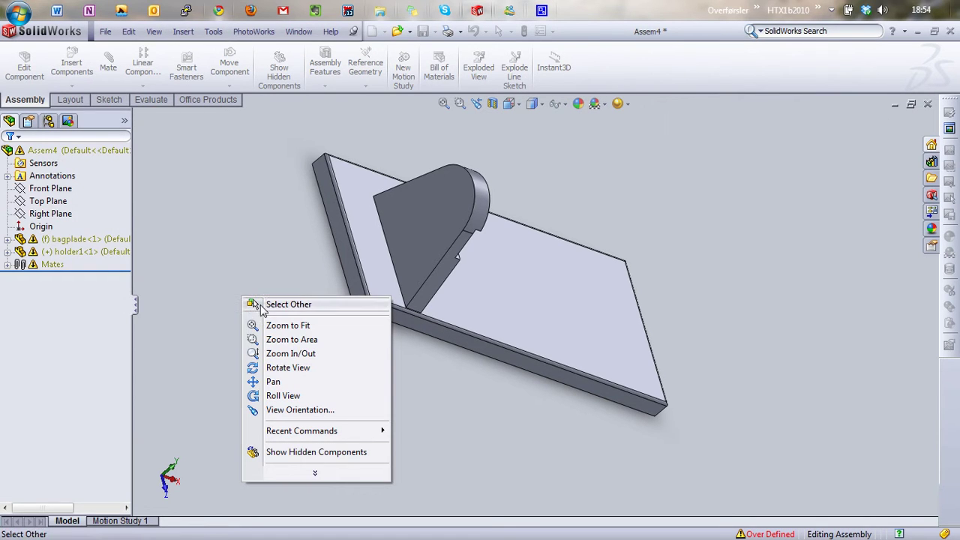
click(288, 367)
drag(241, 247, 252, 399)
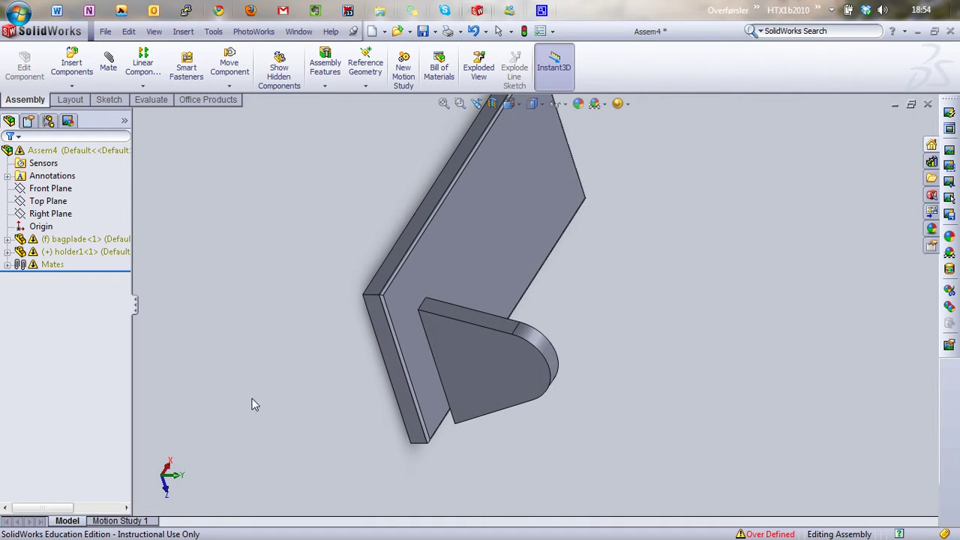
click(108, 66)
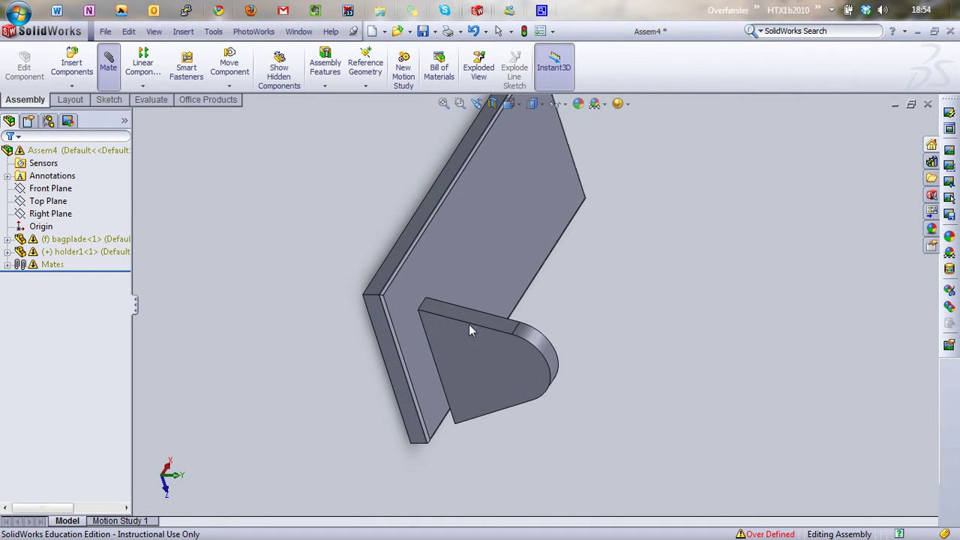
click(422, 301)
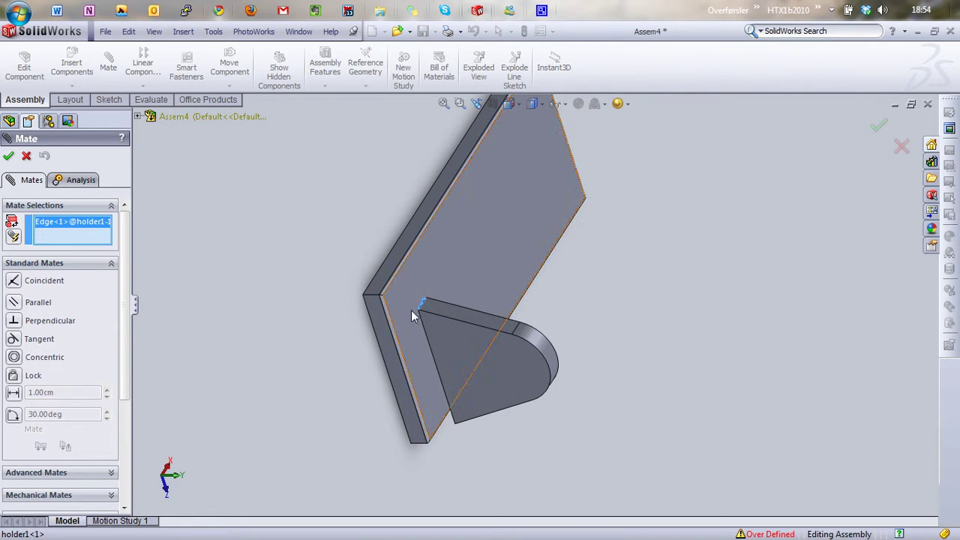
click(394, 268)
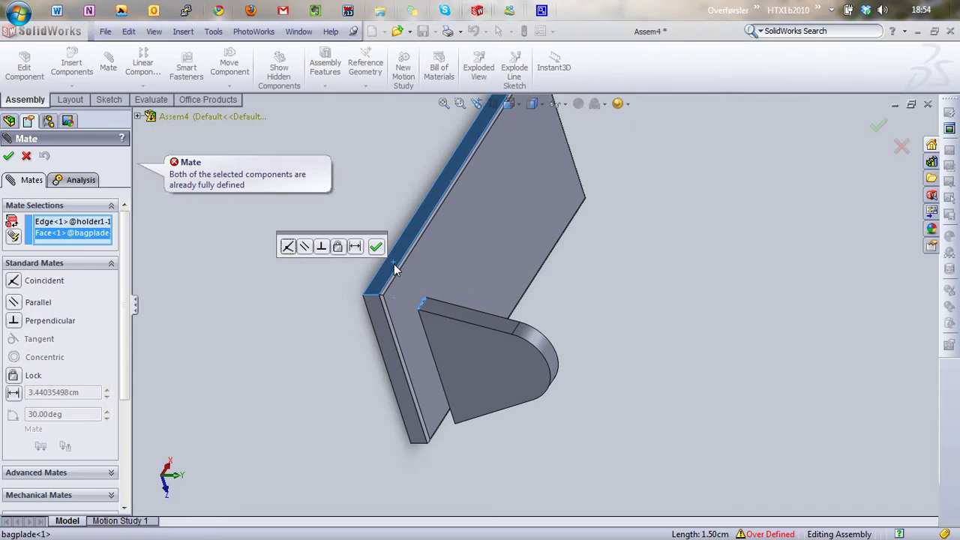
click(15, 304)
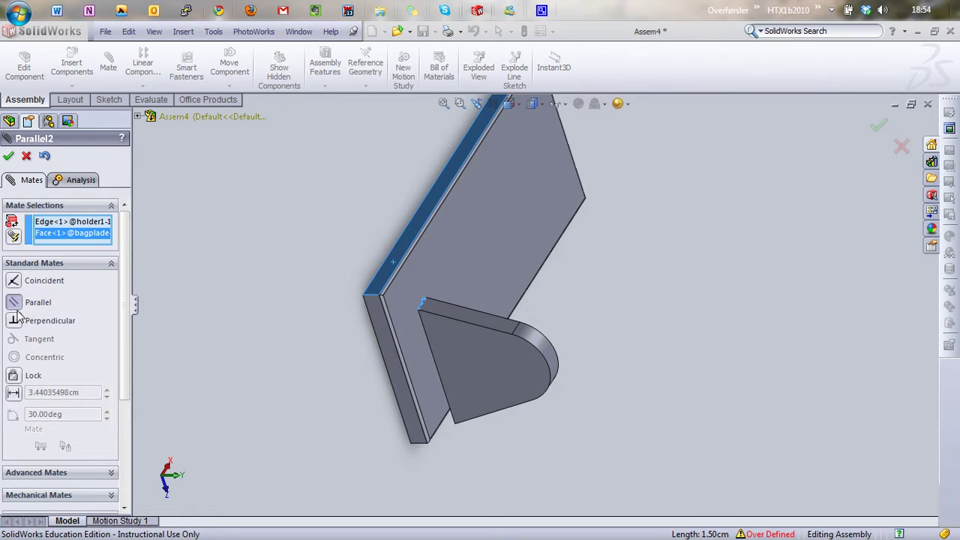
click(14, 392)
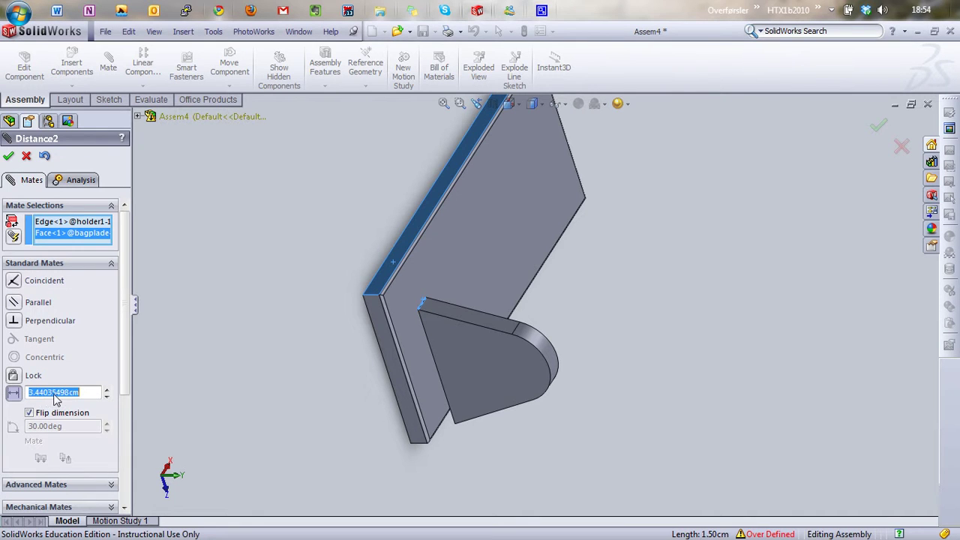
text(2)
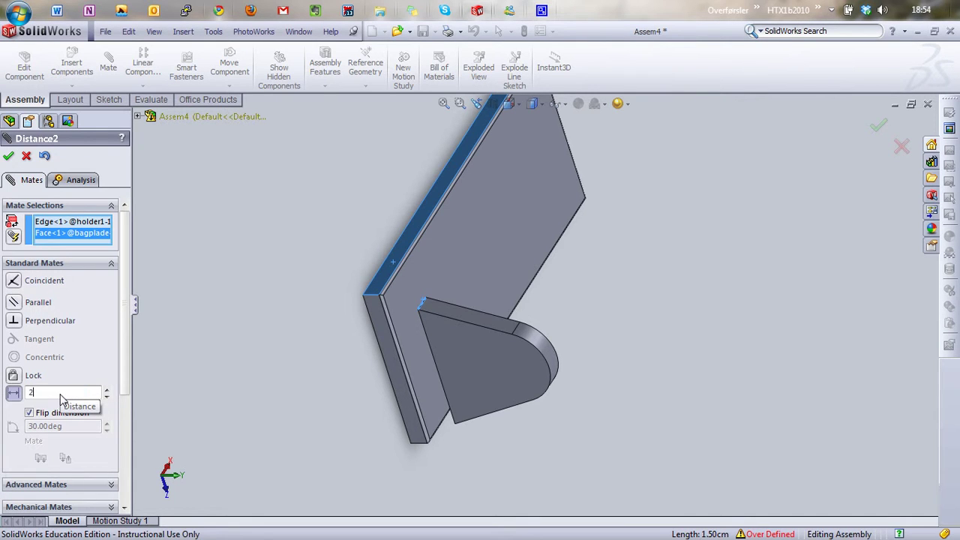
key(Return)
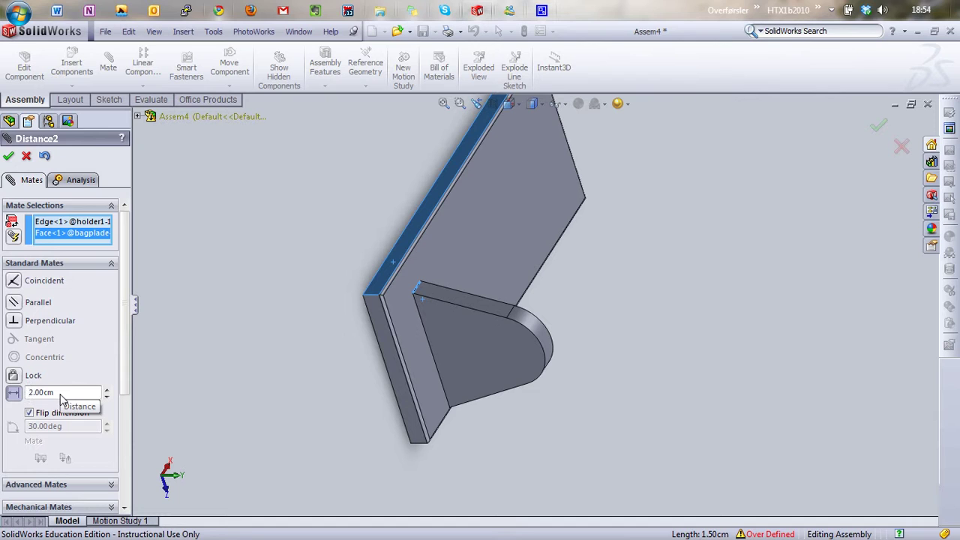
click(8, 156)
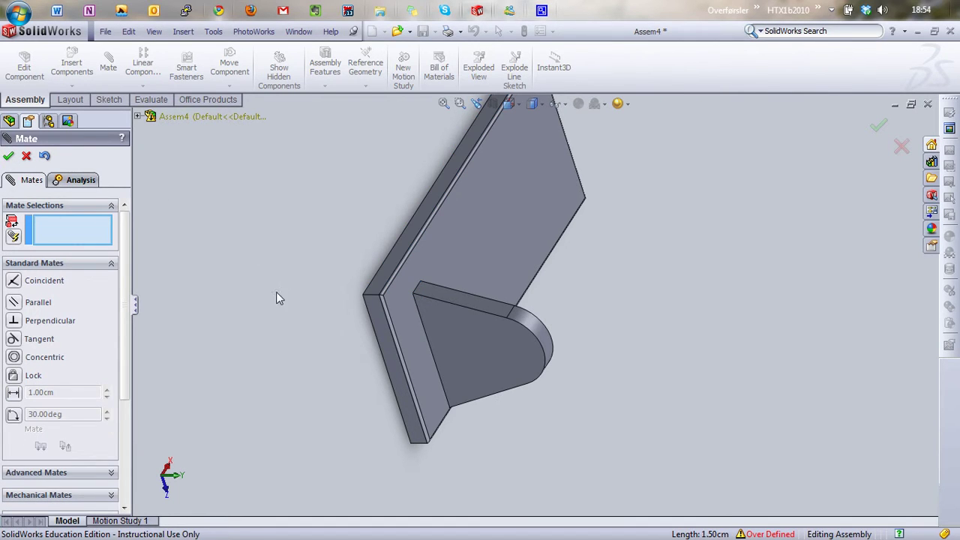
click(9, 157)
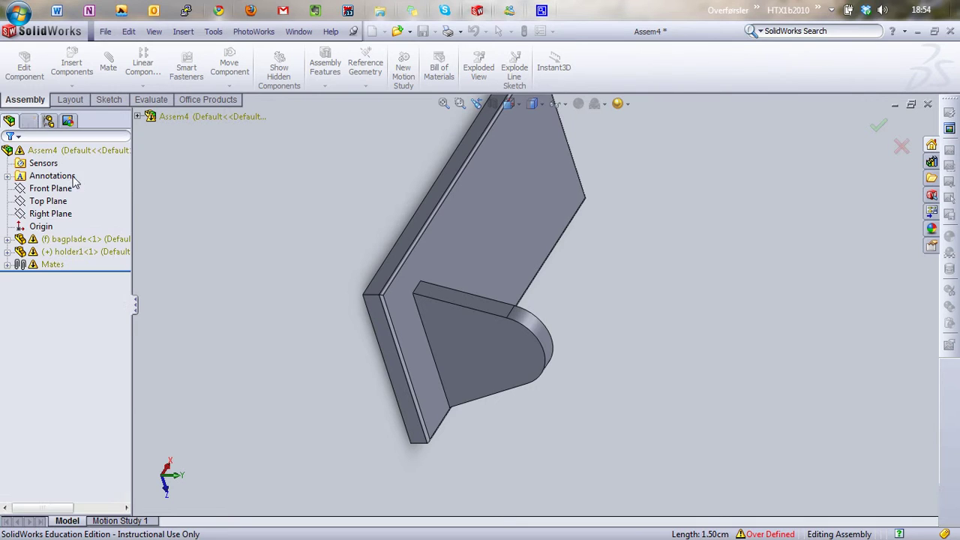
Step: Examine the holder's position relative to the back plate from the side, top, front and angled views
right_click(315, 247)
click(352, 319)
drag(269, 347, 298, 311)
key(Escape)
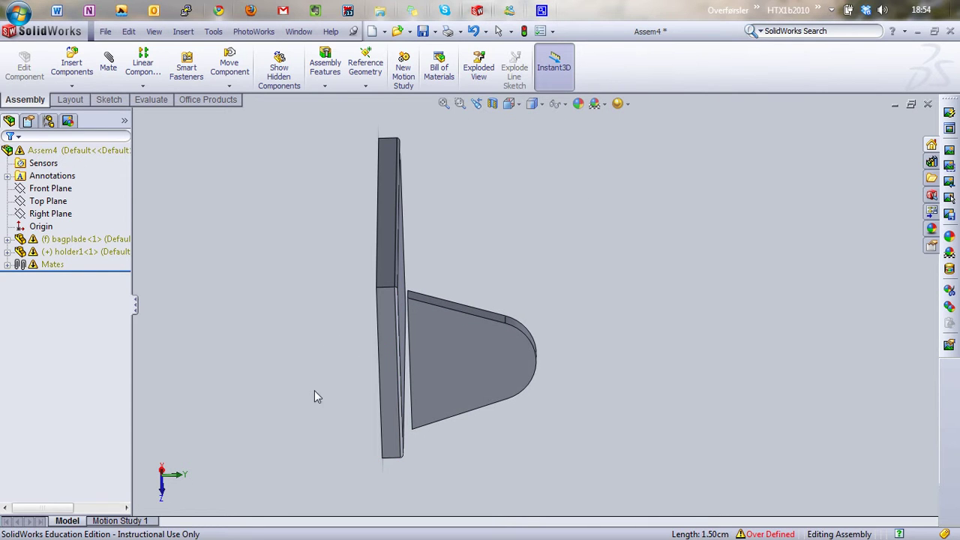
click(178, 474)
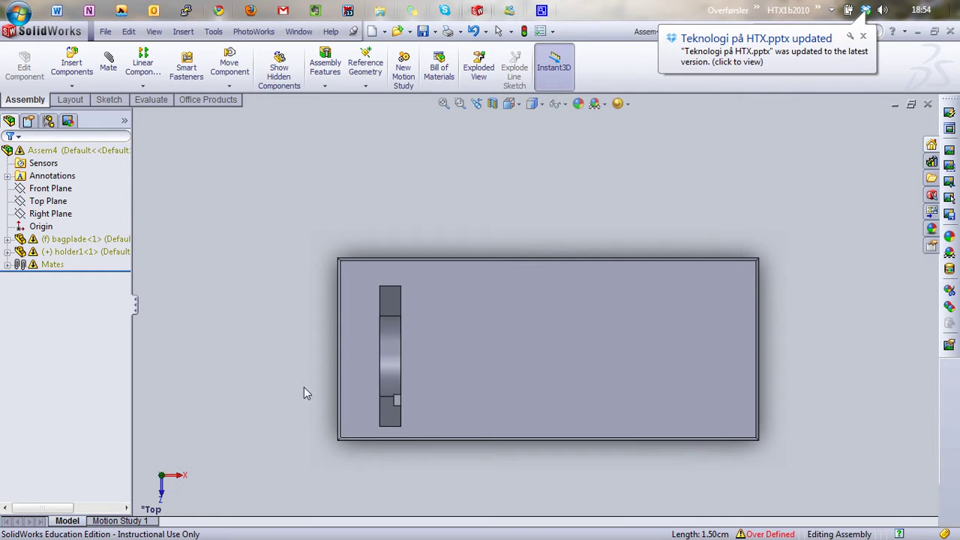
click(162, 493)
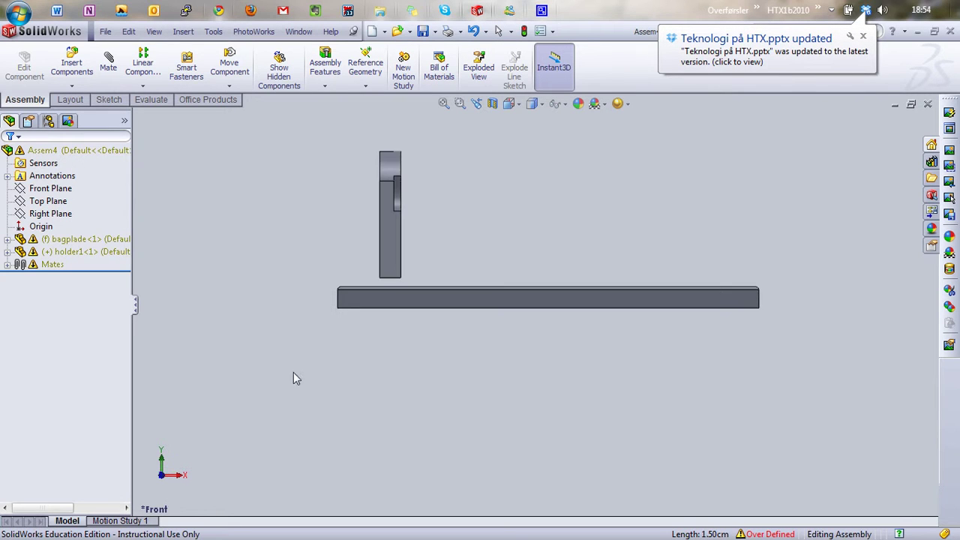
middle_drag(382, 352, 378, 330)
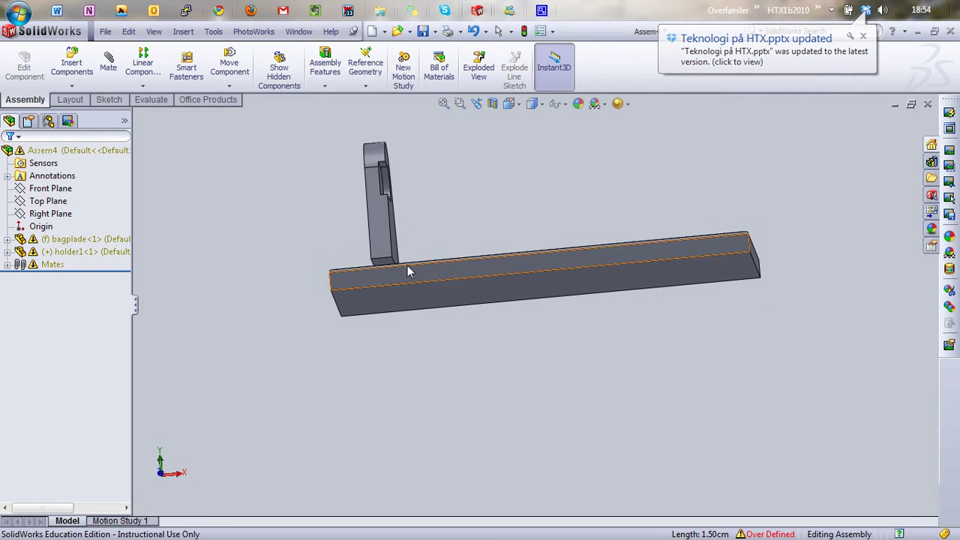
middle_drag(368, 392, 387, 418)
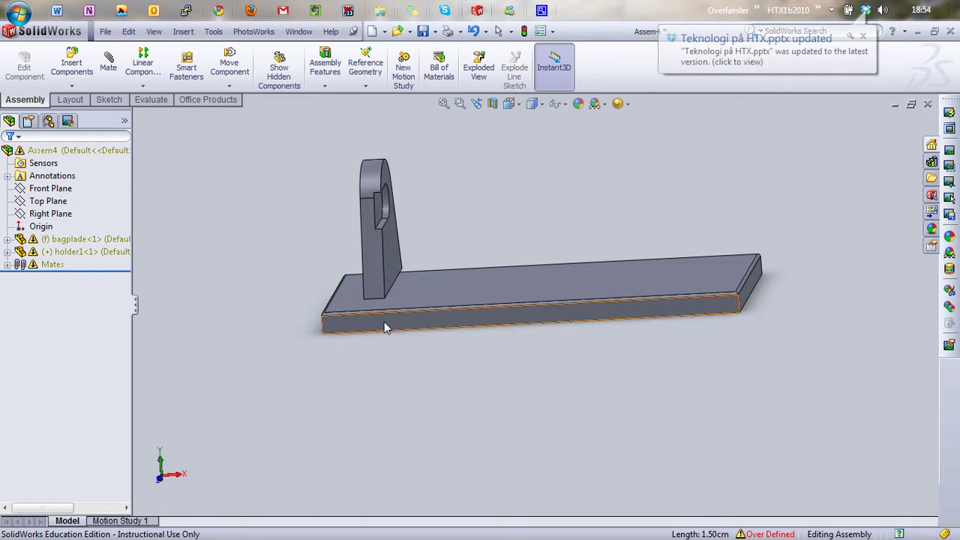
Step: Add a 0 cm distance mate between the holder's long base edge and the back plate's large upper face
click(110, 68)
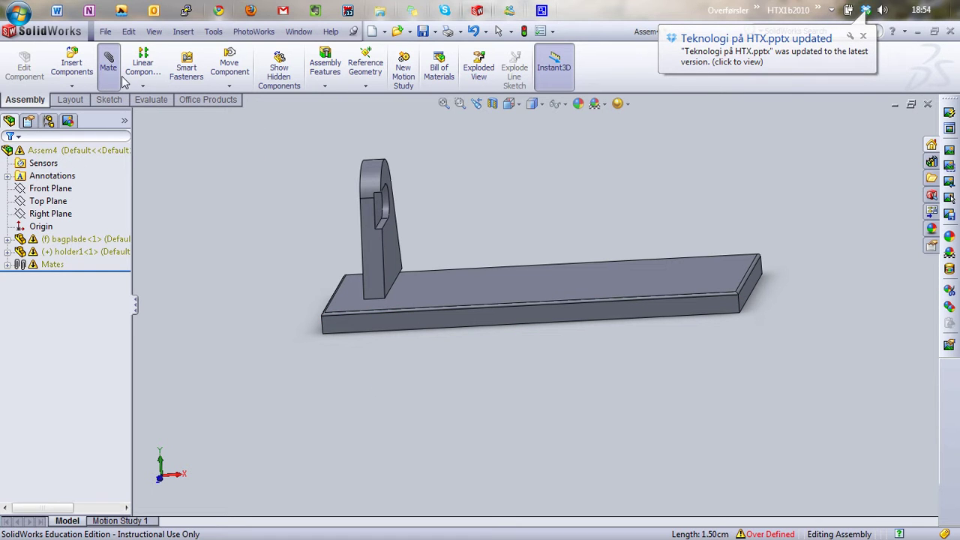
click(390, 290)
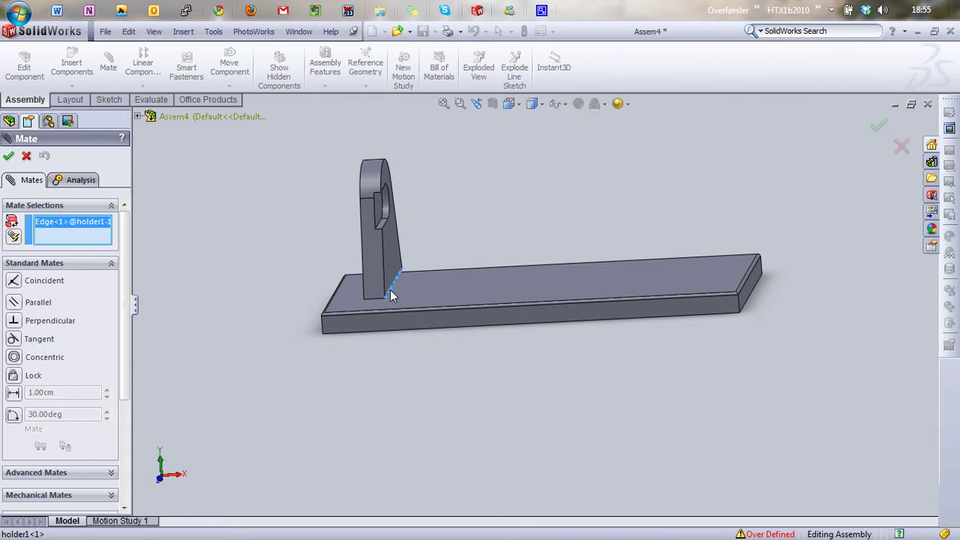
click(425, 290)
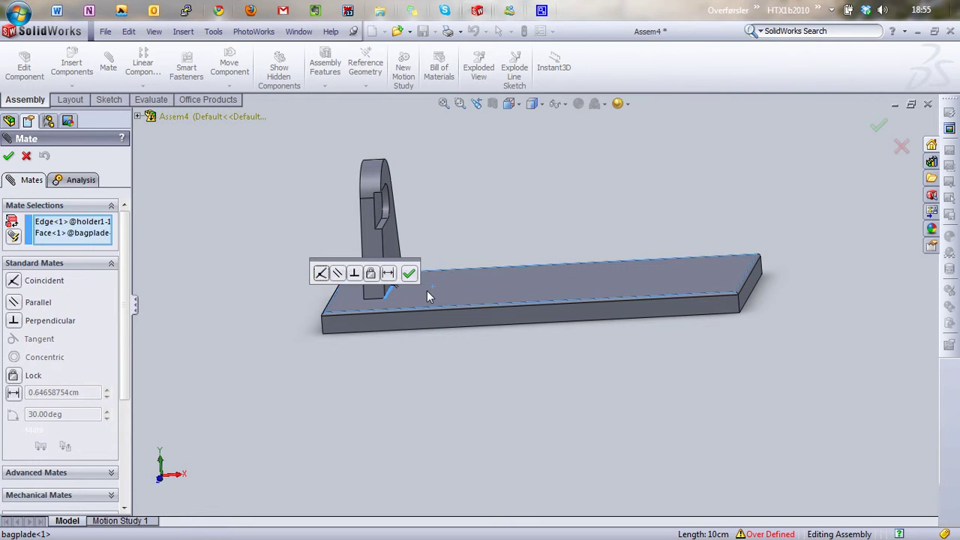
click(14, 303)
click(13, 393)
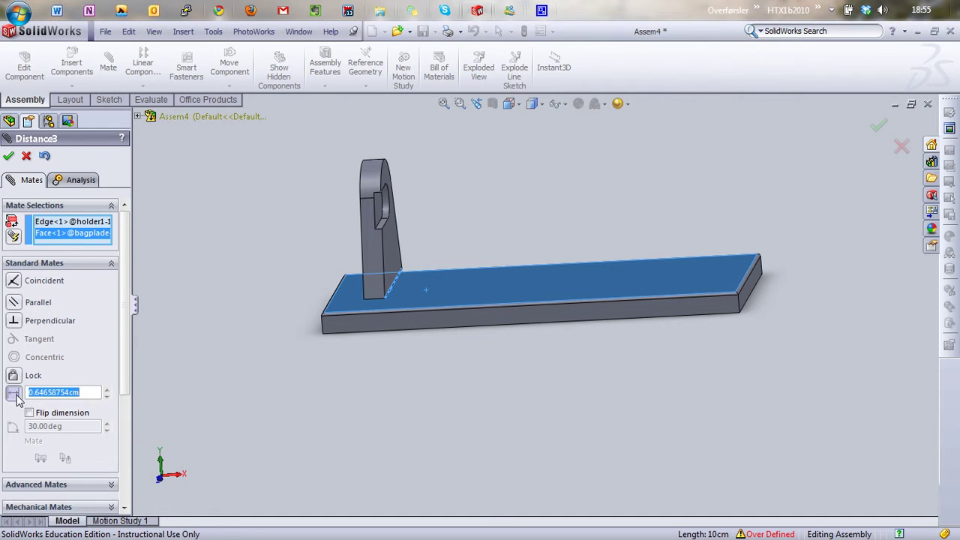
text(0)
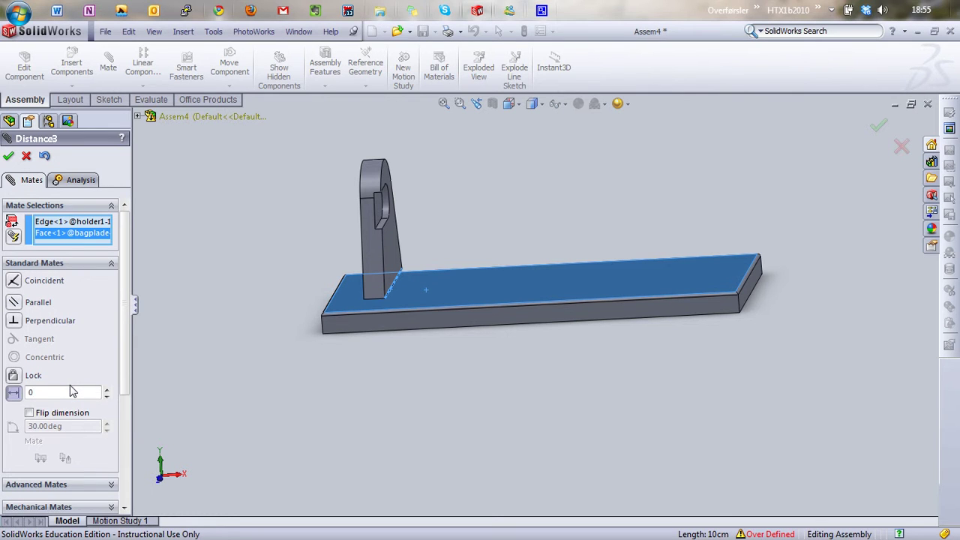
key(Return)
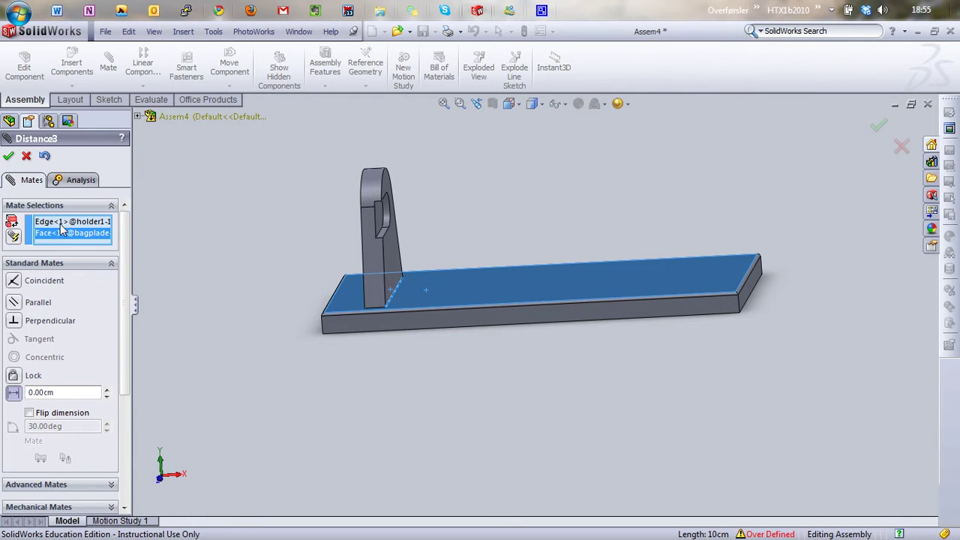
click(8, 156)
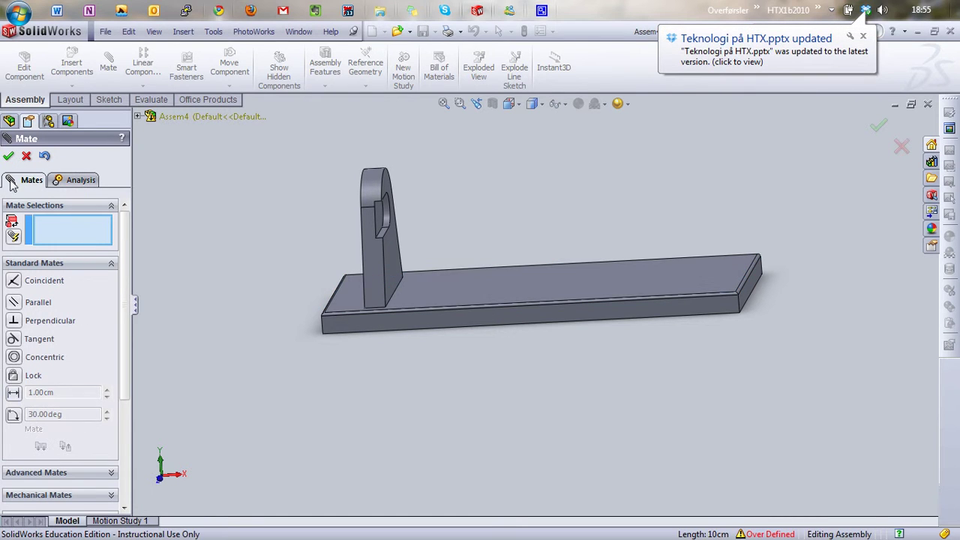
click(10, 156)
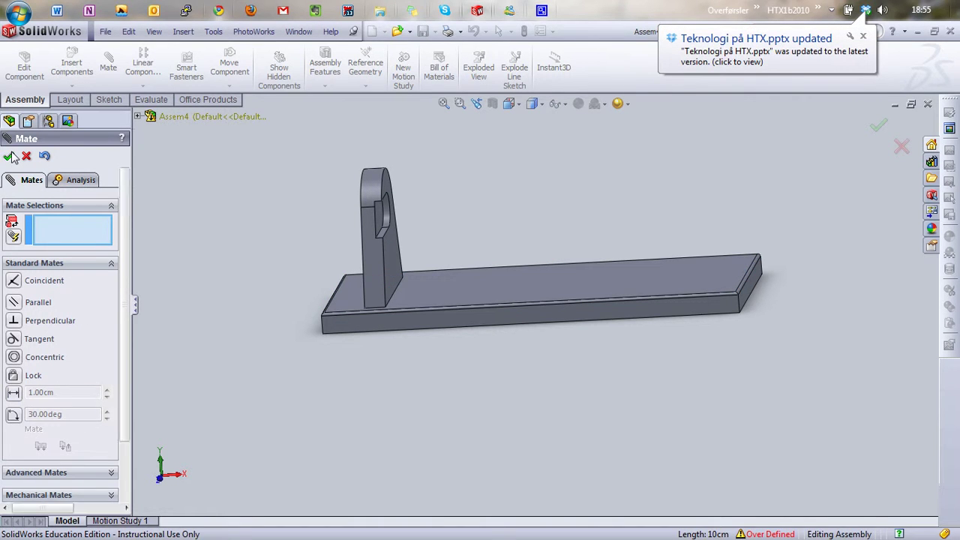
right_click(247, 318)
click(300, 391)
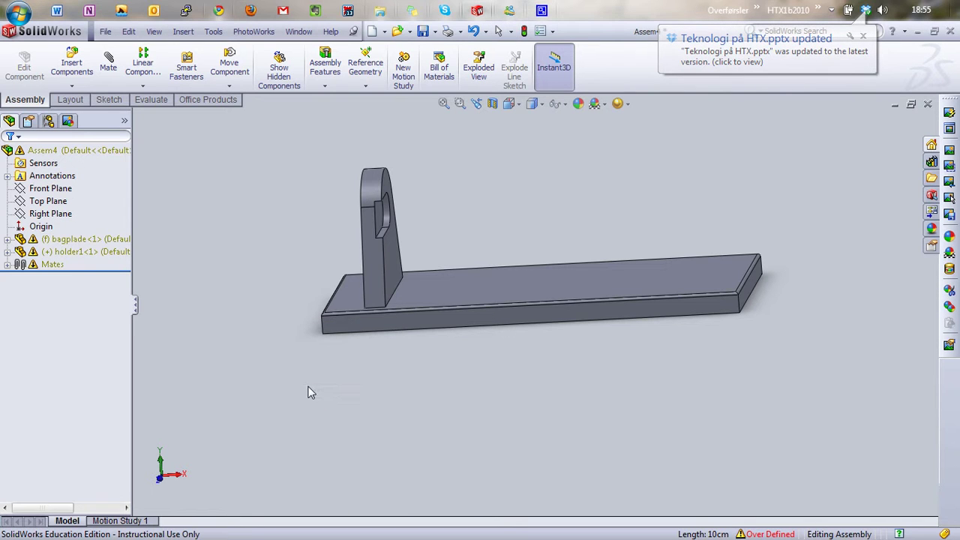
drag(307, 389, 258, 407)
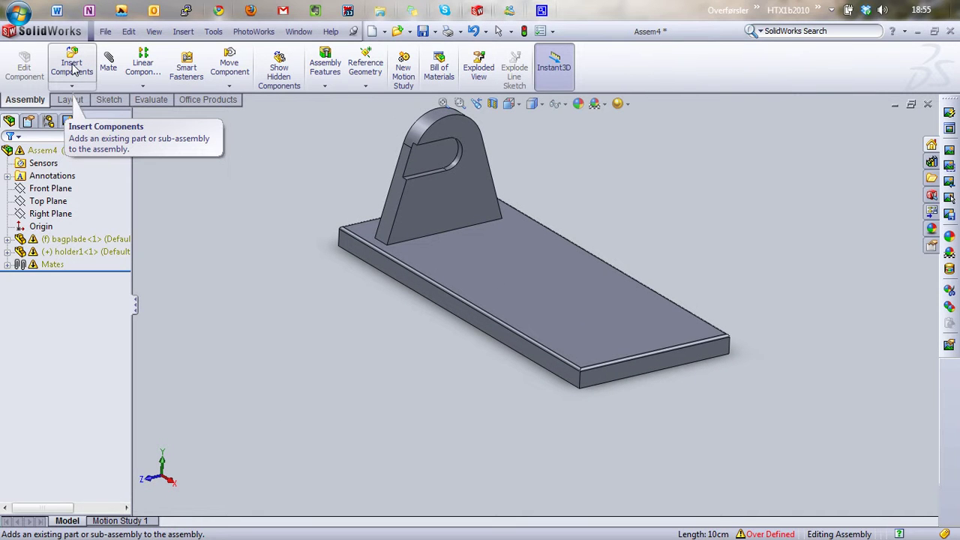